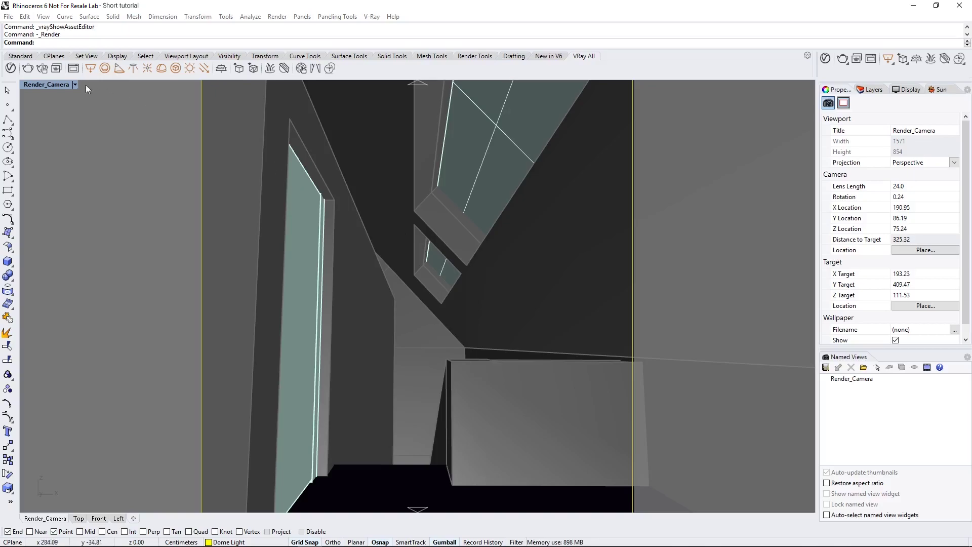
Set the V-Ray render engine to GPU and start an interactive render of the camera view.
{"action": "left_click", "coordinate": [11, 67]}
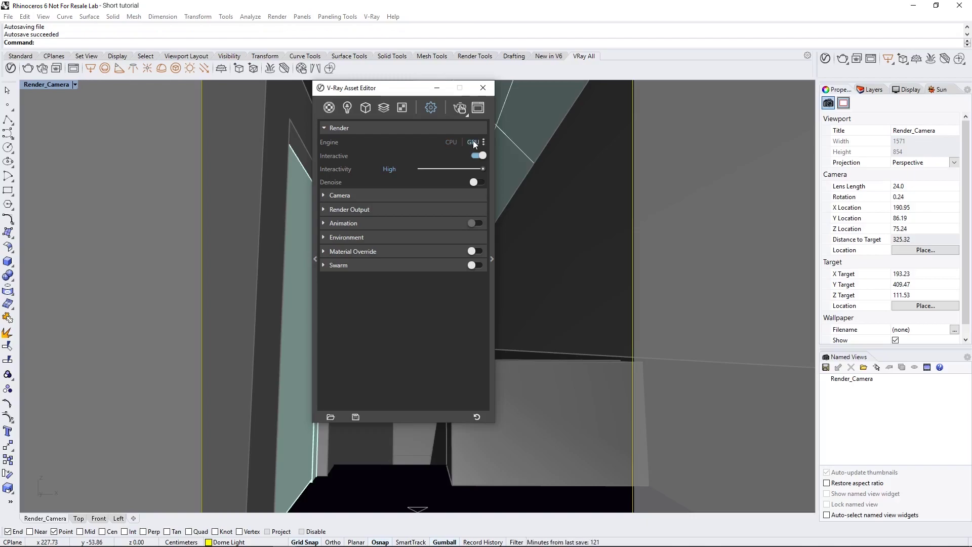
{"action": "left_click", "coordinate": [459, 110]}
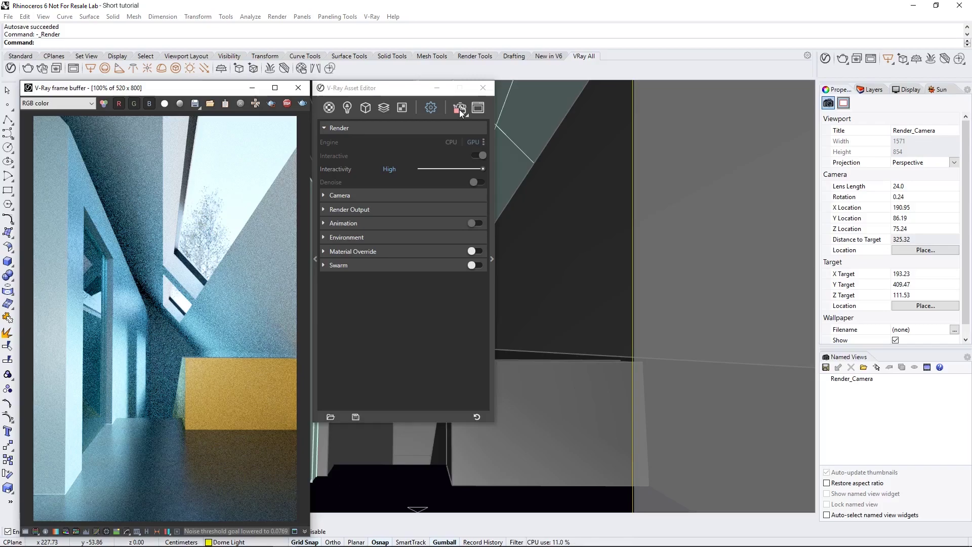
Enable Volumetric Environment in the render parameters and set its type to Environment Fog.
{"action": "left_click", "coordinate": [494, 201]}
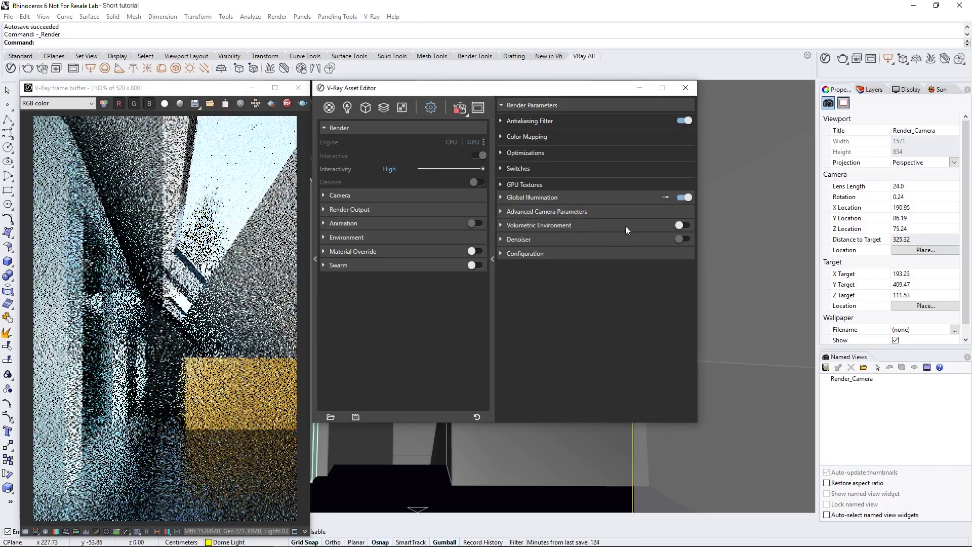
{"action": "left_click", "coordinate": [630, 225]}
{"action": "left_click", "coordinate": [682, 226]}
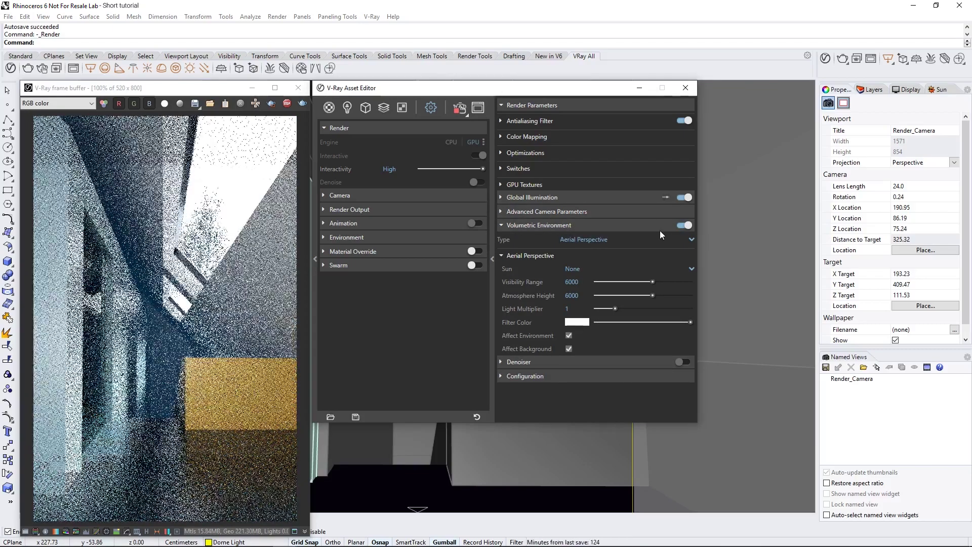
{"action": "left_click", "coordinate": [693, 240]}
{"action": "left_click", "coordinate": [664, 266]}
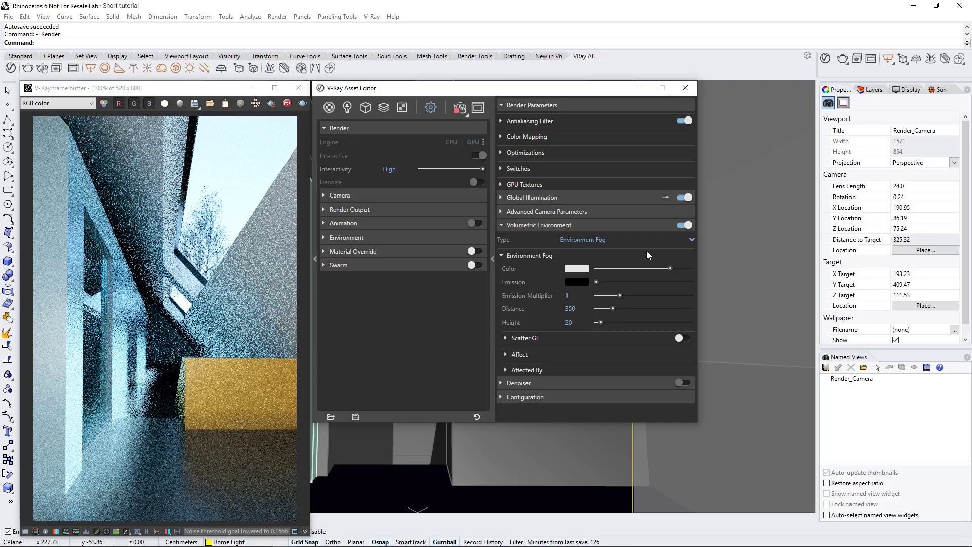
Set the Environment Fog height to 200.
{"action": "double_click", "coordinate": [581, 322]}
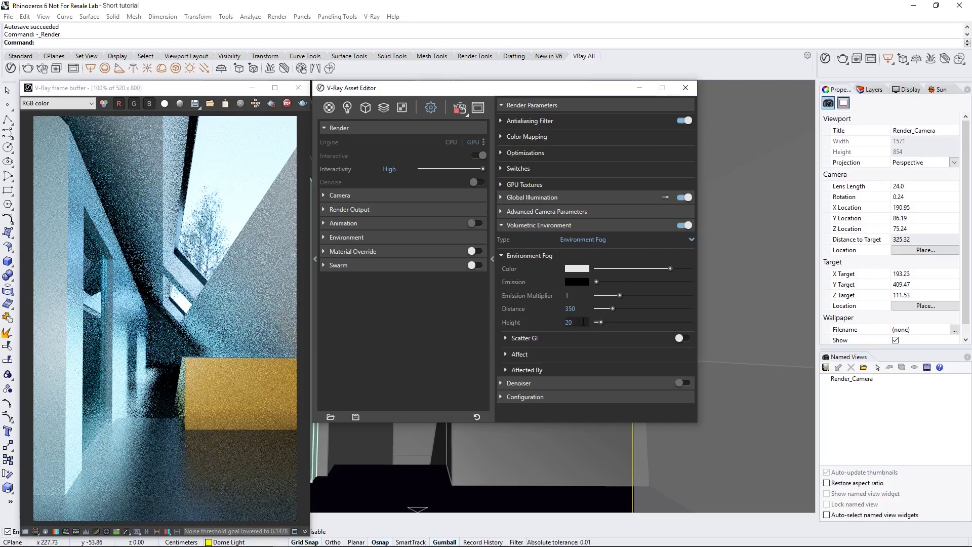
{"action": "type", "text": "200"}
{"action": "key", "text": "Return"}
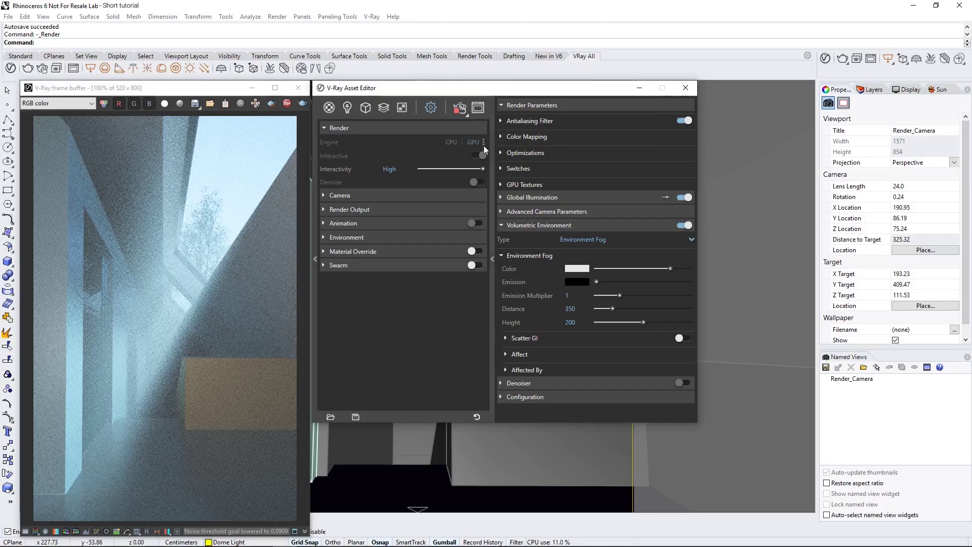
Limit the fog's Affected By lights to Selected Lights with Rectangle Lights_Windows, then re-render.
{"action": "left_click", "coordinate": [464, 111]}
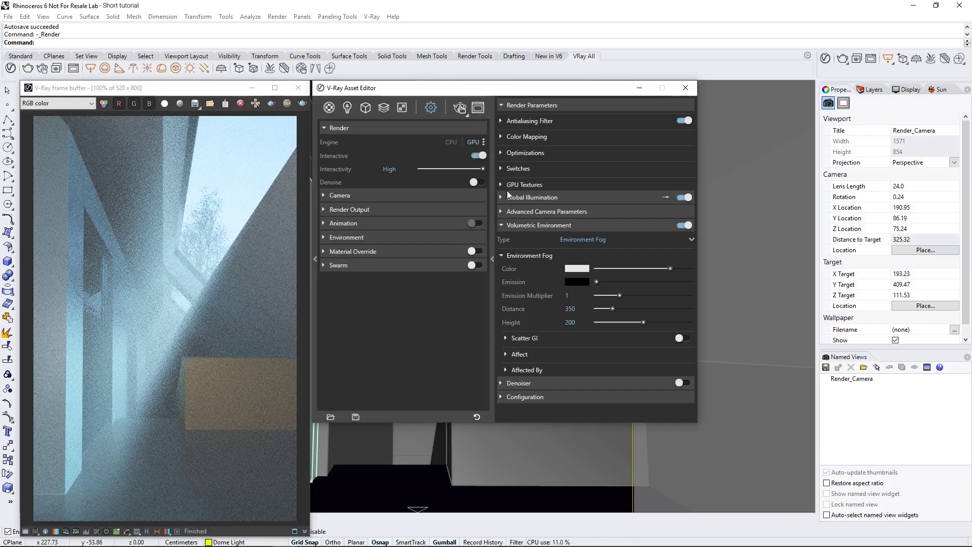
{"action": "left_click", "coordinate": [550, 371]}
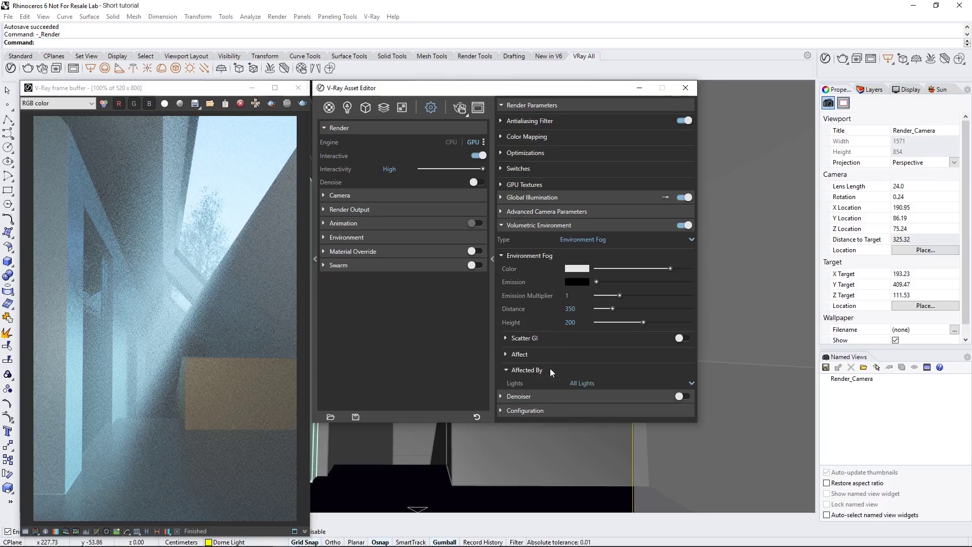
{"action": "left_click", "coordinate": [592, 382]}
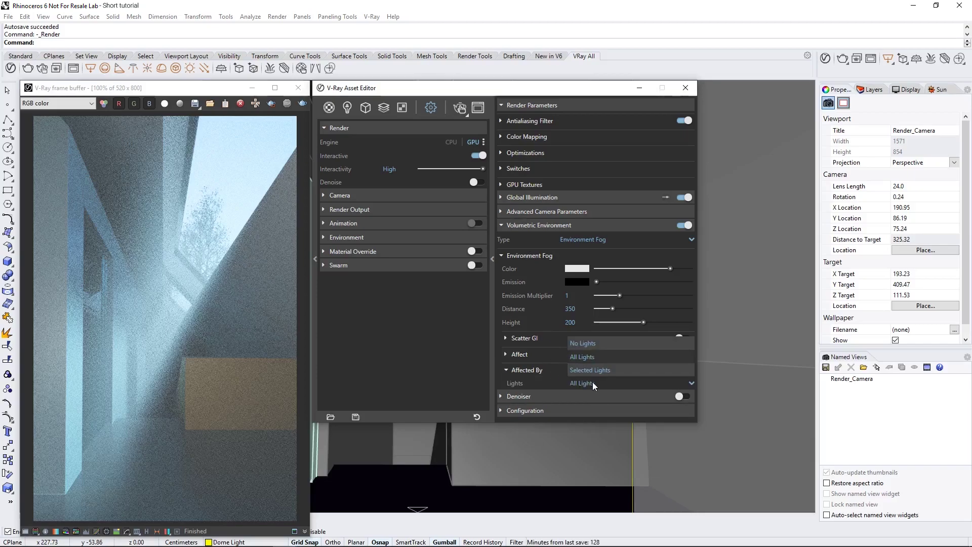
{"action": "left_click", "coordinate": [604, 370]}
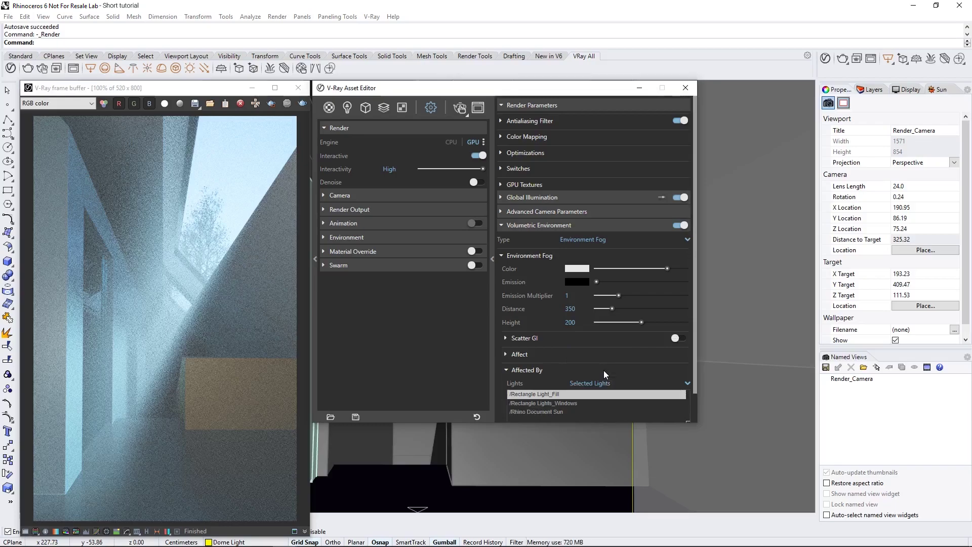
{"action": "left_click", "coordinate": [574, 401]}
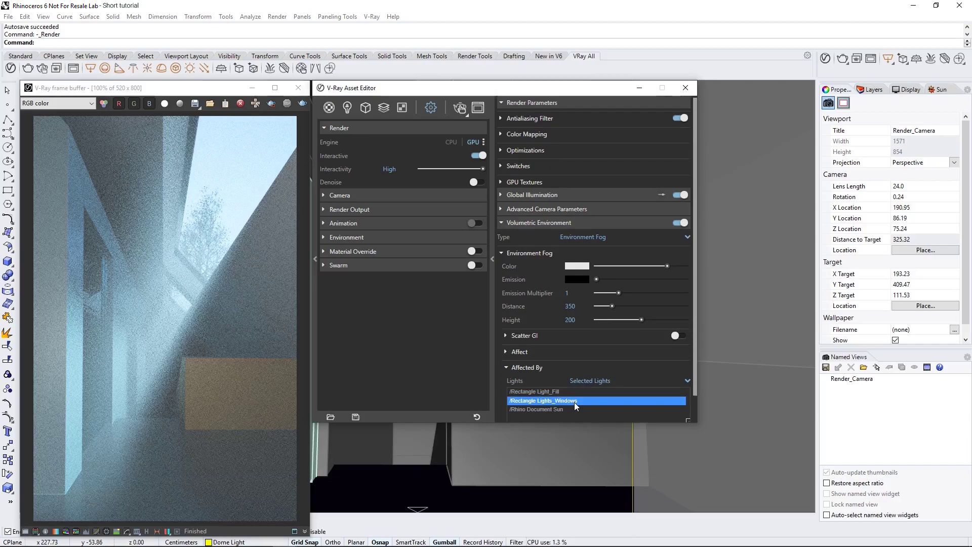
{"action": "left_click", "coordinate": [458, 109]}
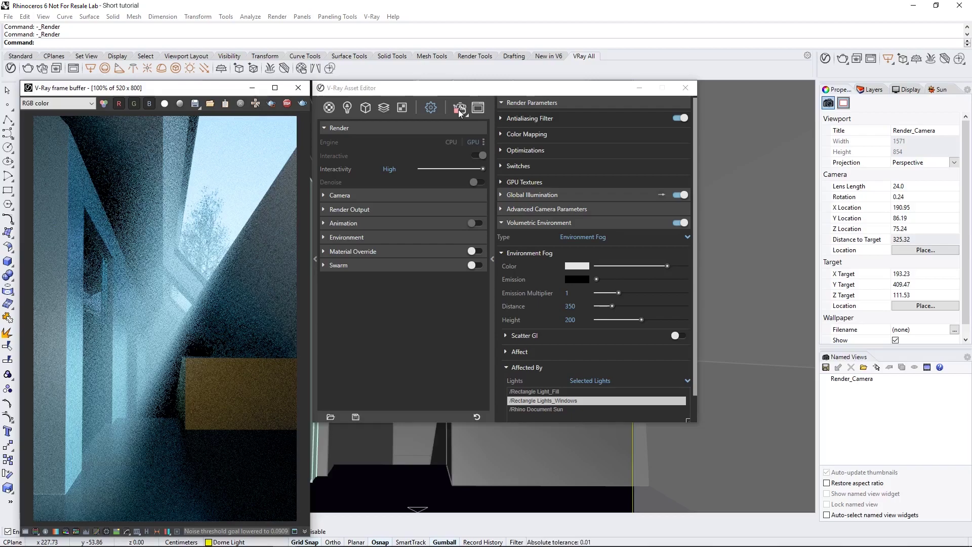
{"action": "left_click", "coordinate": [569, 306]}
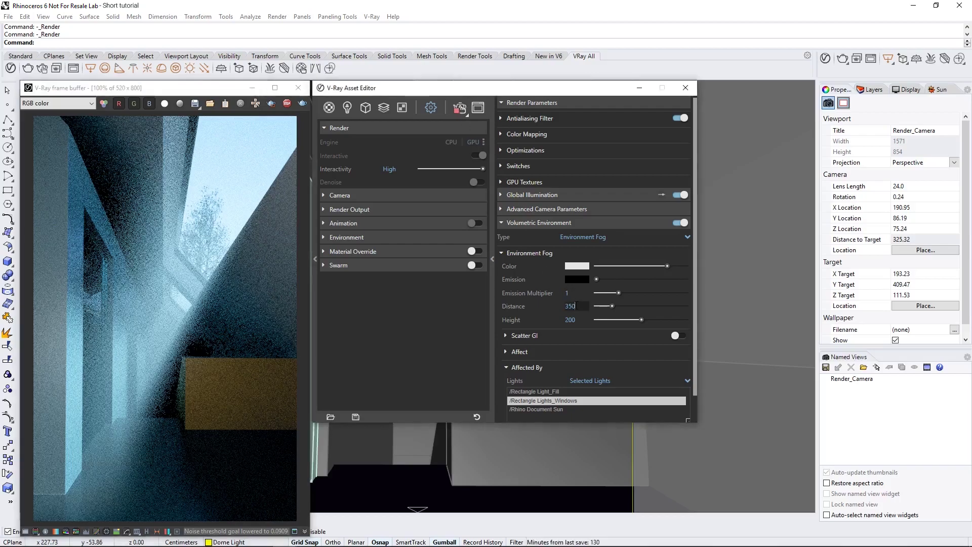
{"action": "type", "text": "3000"}
{"action": "key", "text": "Return"}
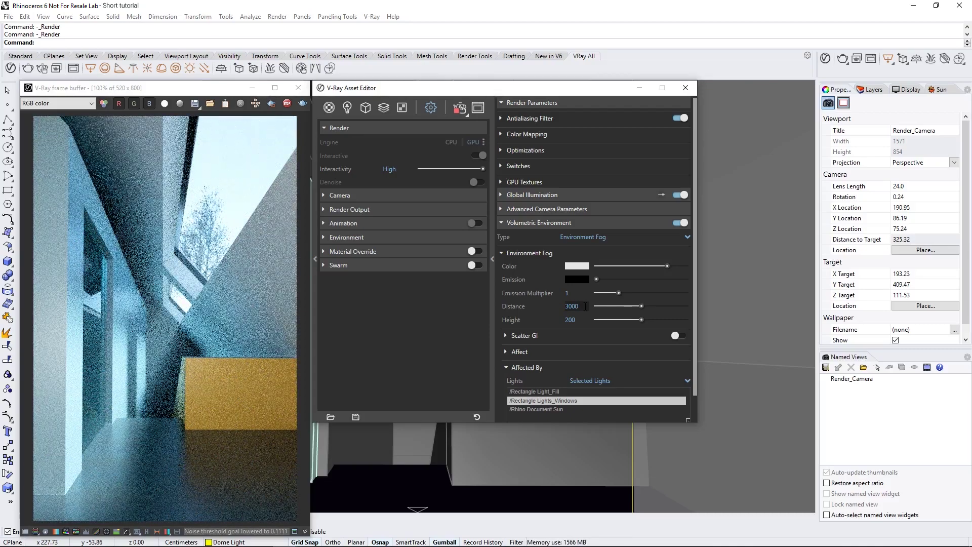
{"action": "double_click", "coordinate": [584, 306]}
{"action": "type", "text": "1"}
{"action": "key", "text": "Return"}
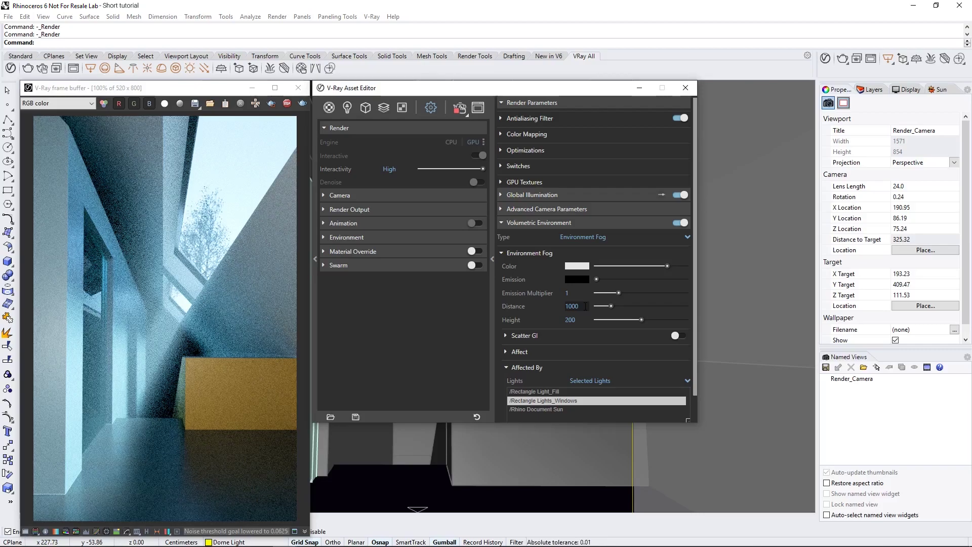
{"action": "double_click", "coordinate": [585, 306]}
{"action": "type", "text": "350"}
{"action": "key", "text": "Return"}
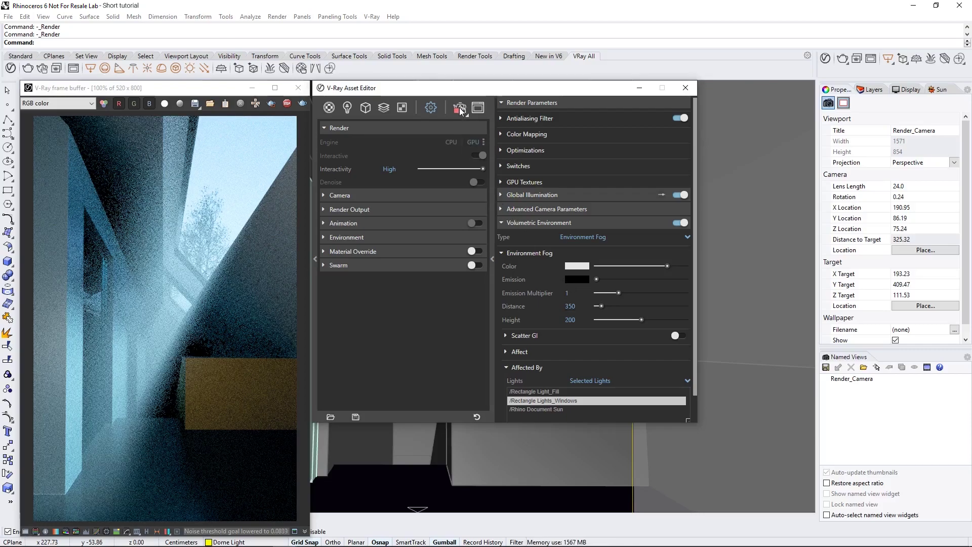
Switch off Interactive rendering and start a final production bucket render.
{"action": "left_click", "coordinate": [460, 107]}
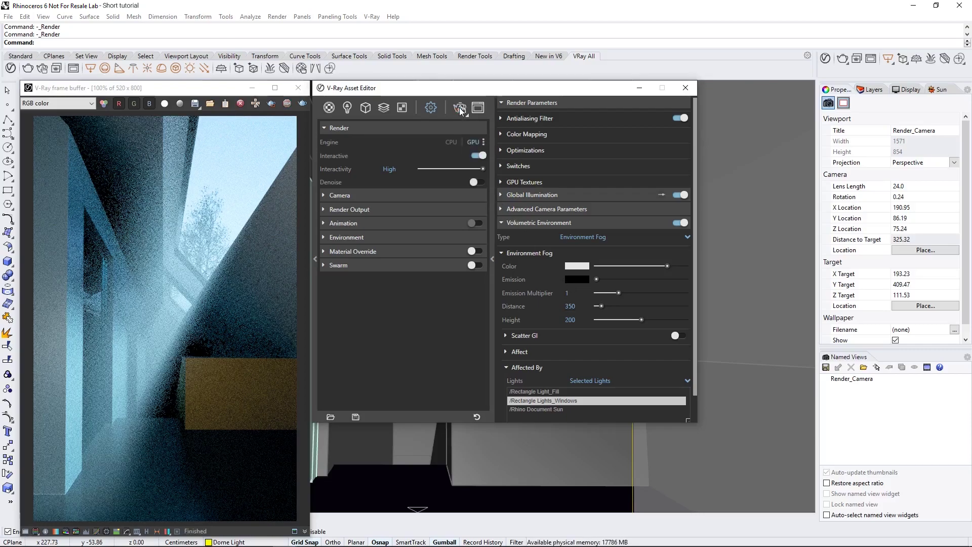
{"action": "left_click", "coordinate": [476, 155]}
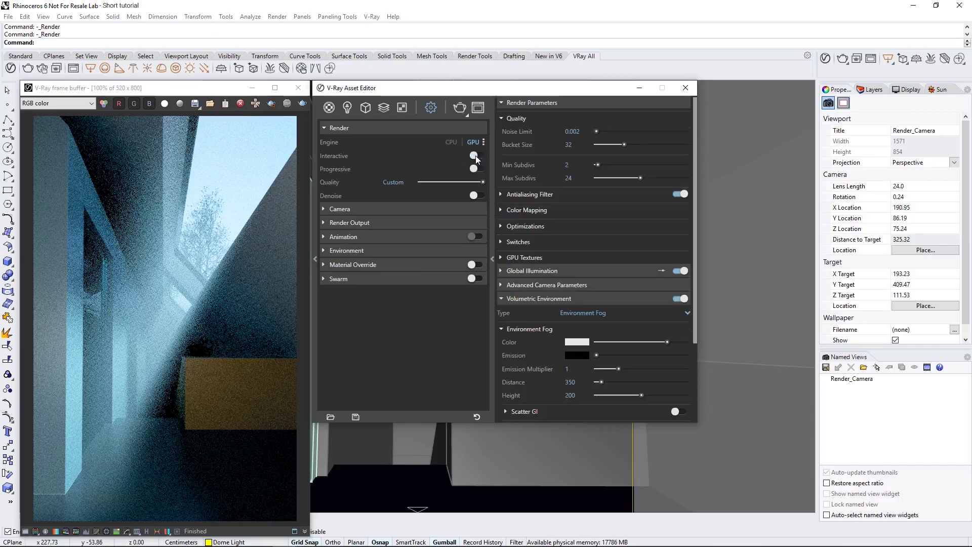
{"action": "left_click", "coordinate": [463, 108]}
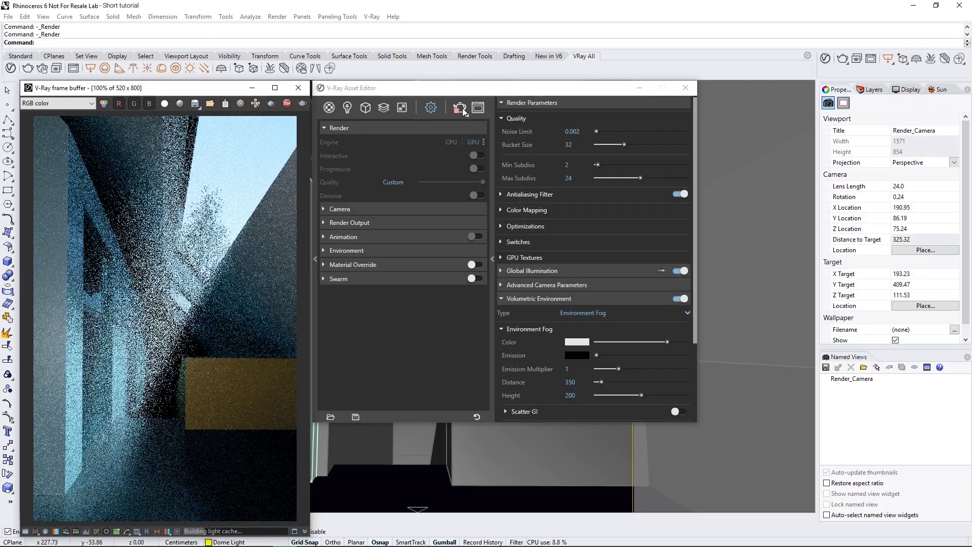